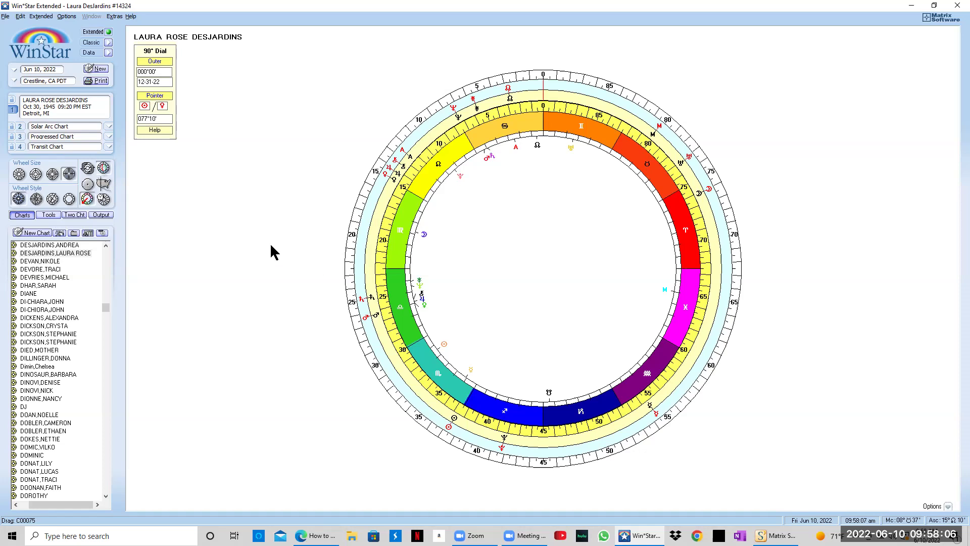
Compare the multi-ring wheel with the 90° dial, then read the natal positions along the Gemini, Cancer and Leo segments.
{"action": "left_click", "coordinate": [88, 200]}
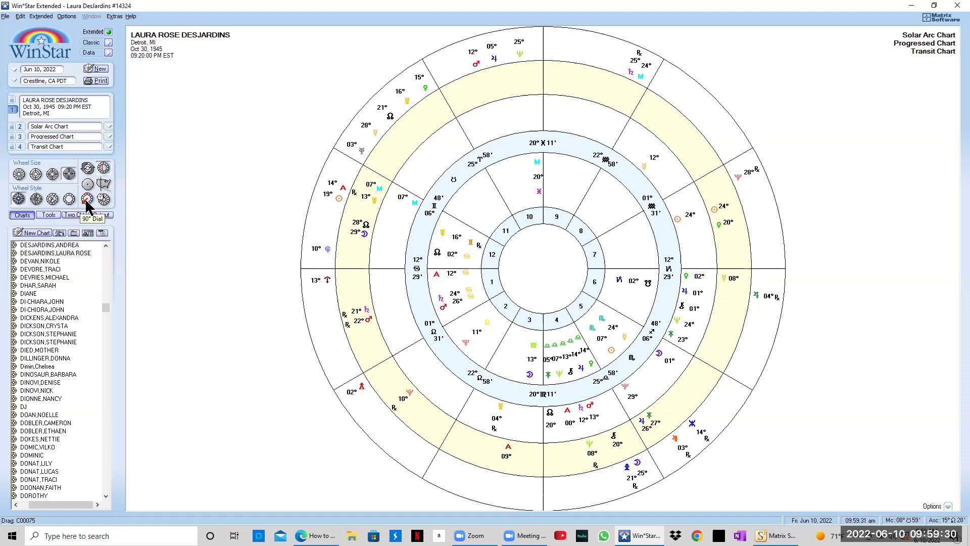
{"action": "left_click", "coordinate": [87, 202]}
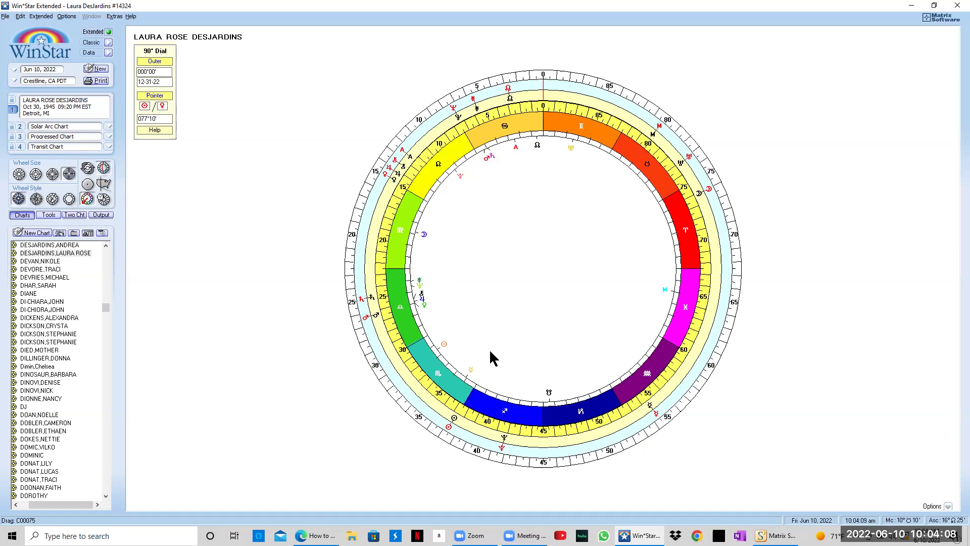
{"action": "mouse_move", "coordinate": [572, 151]}
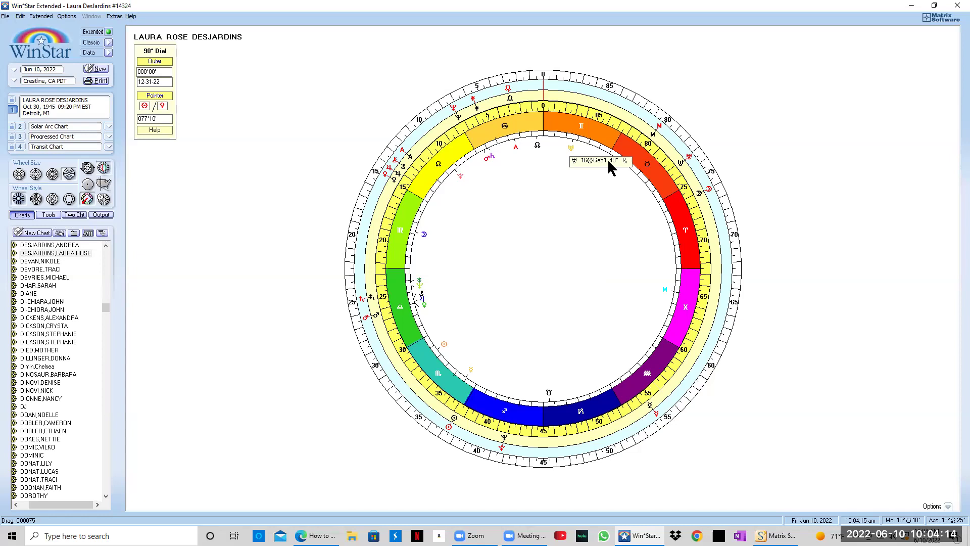
{"action": "mouse_move", "coordinate": [517, 151]}
{"action": "mouse_move", "coordinate": [490, 159]}
{"action": "mouse_move", "coordinate": [461, 181]}
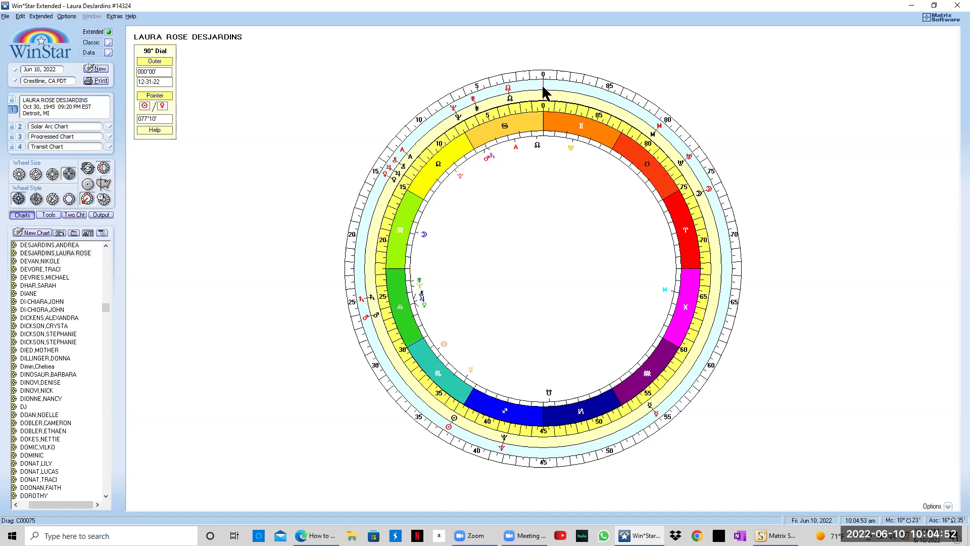
Rotate the dial's outer ring to about 002°31' and return it to 000°00'.
{"action": "left_click_drag", "start_coordinate": [543, 92], "coordinate": [511, 95]}
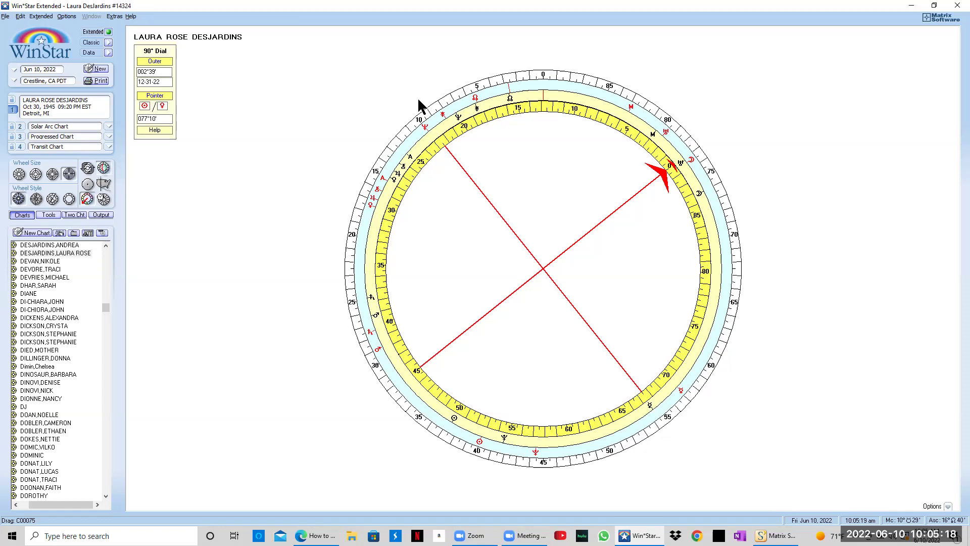
{"action": "left_click_drag", "start_coordinate": [424, 127], "coordinate": [425, 125]}
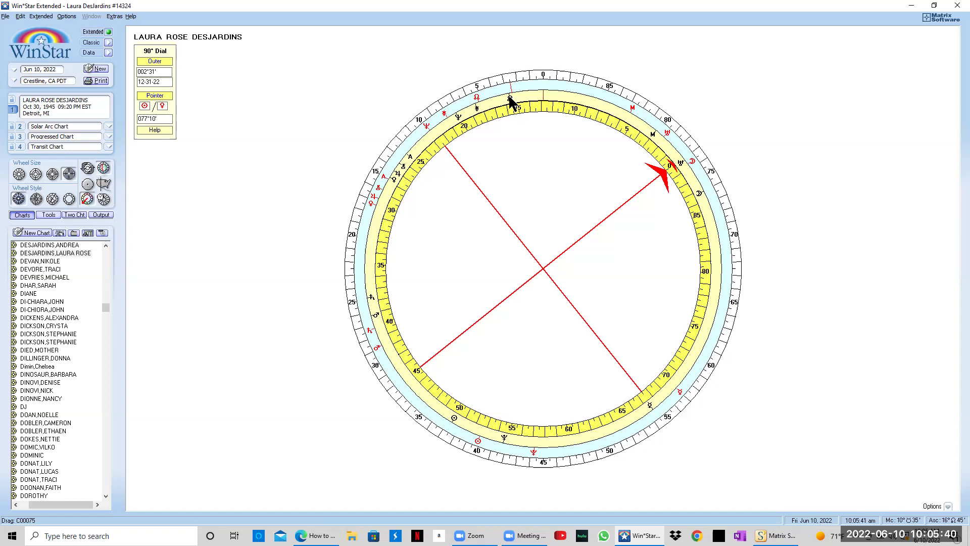
{"action": "left_click", "coordinate": [544, 72]}
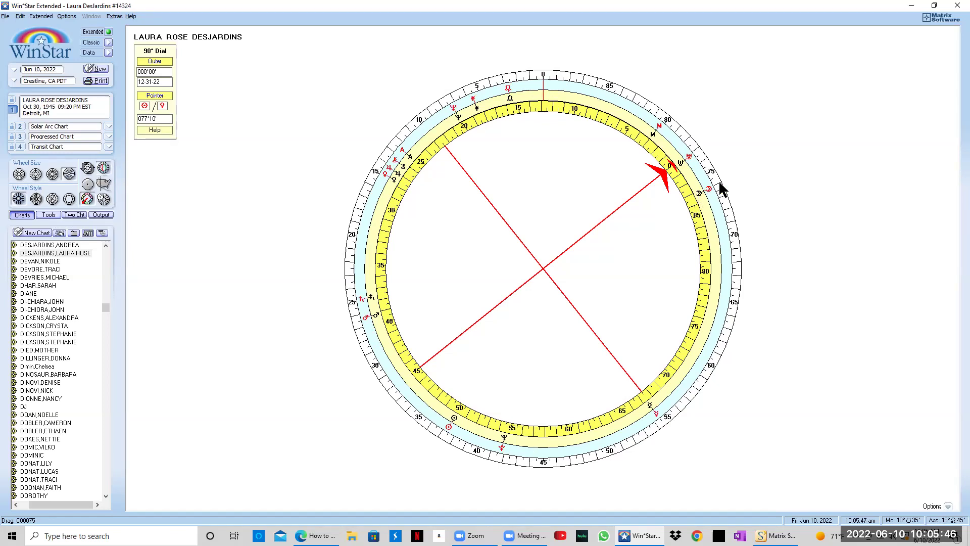
Hide the dial's pointer so the zodiac ring shows, and check the natal Moon's position.
{"action": "mouse_move", "coordinate": [700, 194]}
{"action": "left_click", "coordinate": [153, 96]}
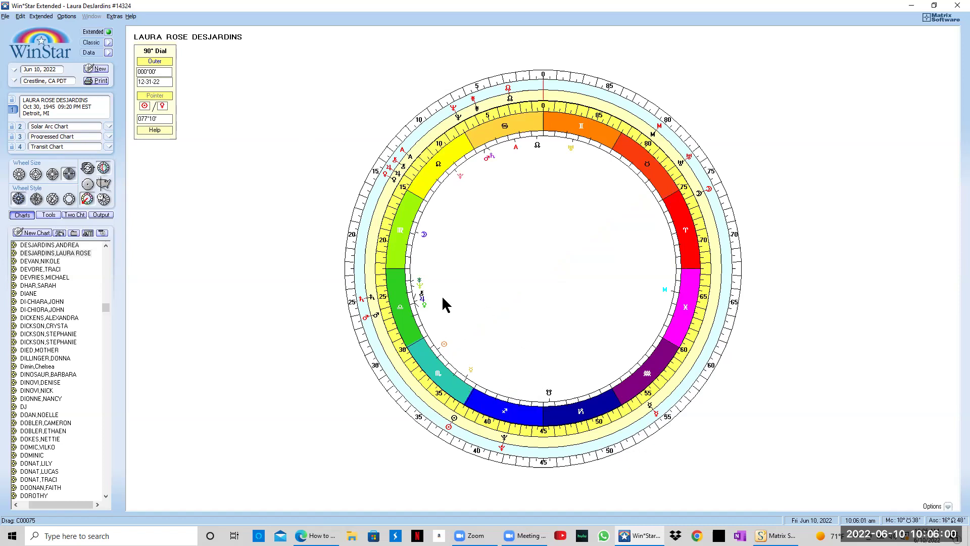
{"action": "mouse_move", "coordinate": [424, 236]}
Switch to the chart's data reports and display the Midpoint Trees: 90° report.
{"action": "left_click", "coordinate": [115, 16]}
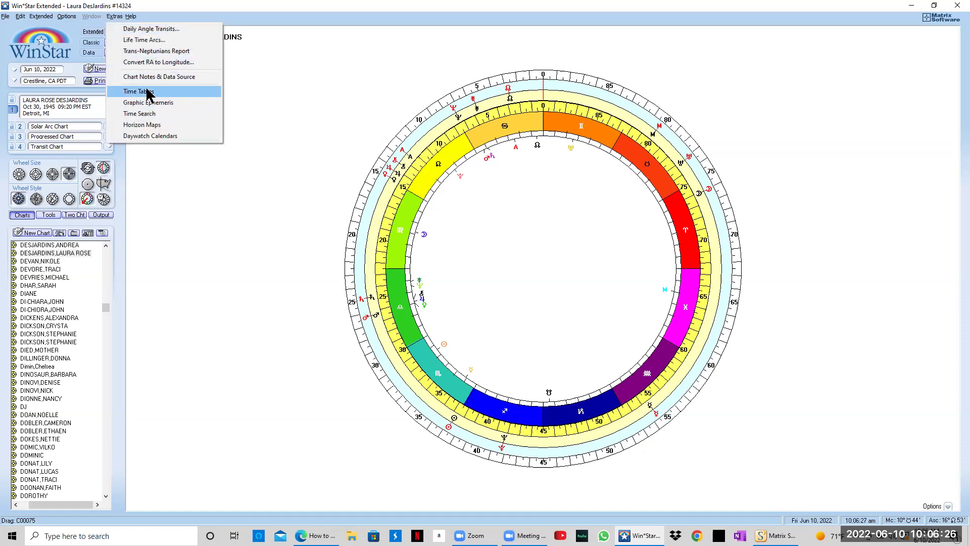
{"action": "left_click", "coordinate": [177, 177]}
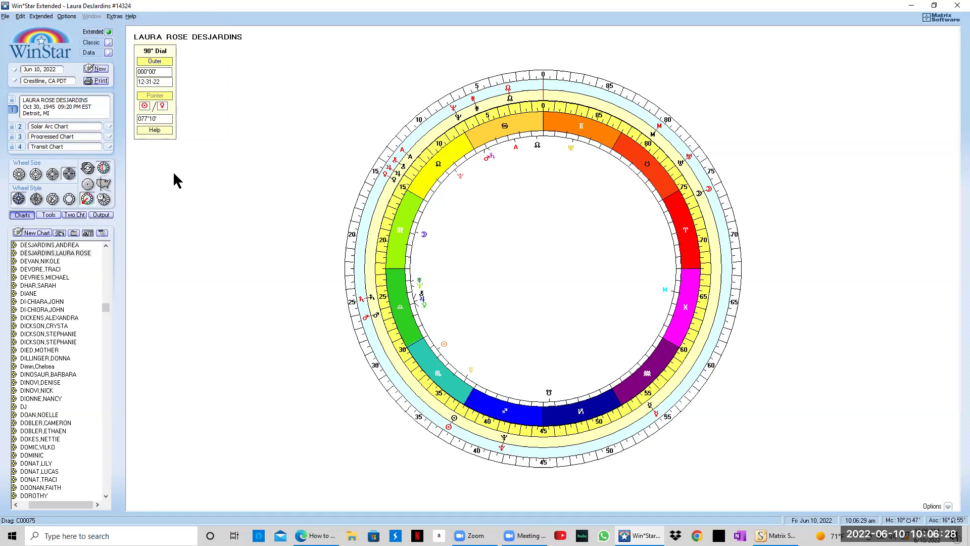
{"action": "left_click", "coordinate": [110, 53]}
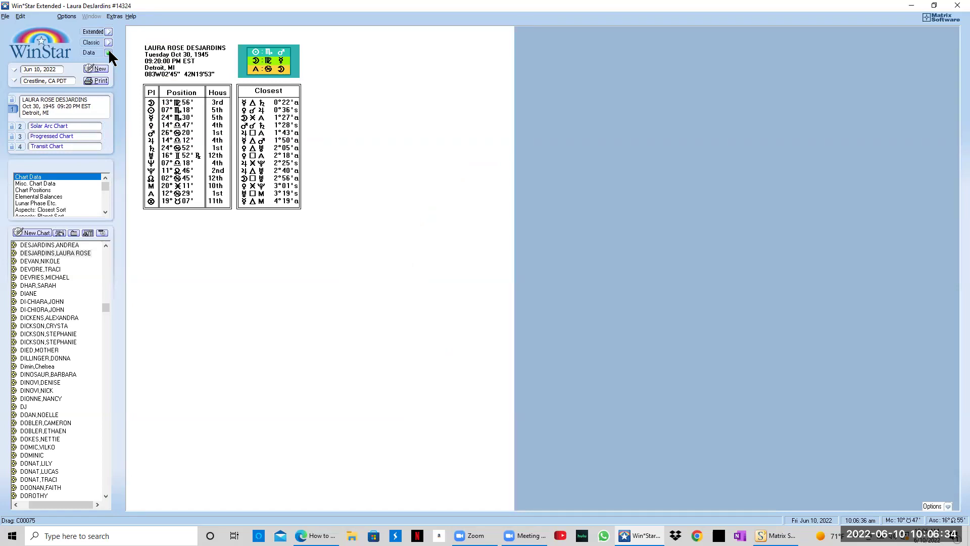
{"action": "left_click", "coordinate": [105, 212]}
{"action": "scroll", "coordinate": [105, 213], "scroll_direction": "down", "scroll_amount": 5}
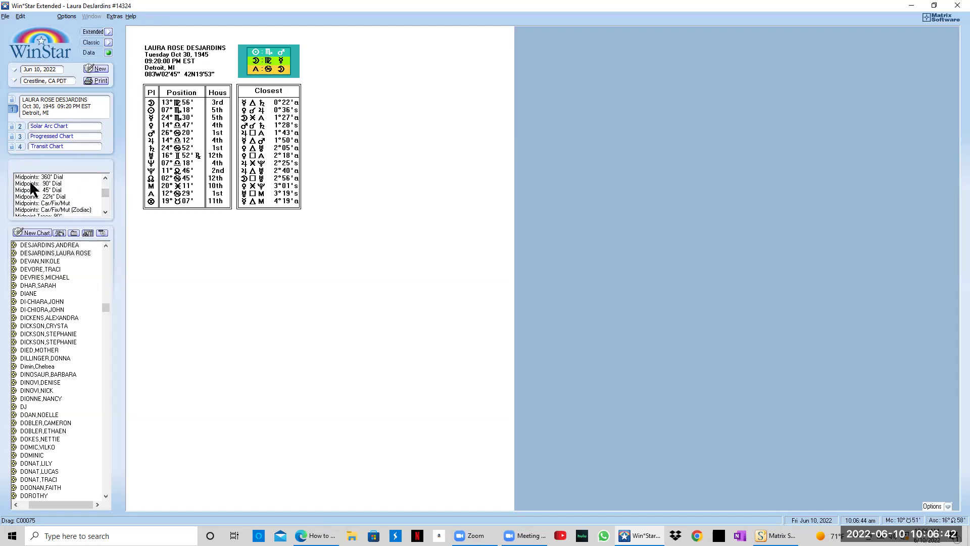
{"action": "left_click", "coordinate": [106, 212]}
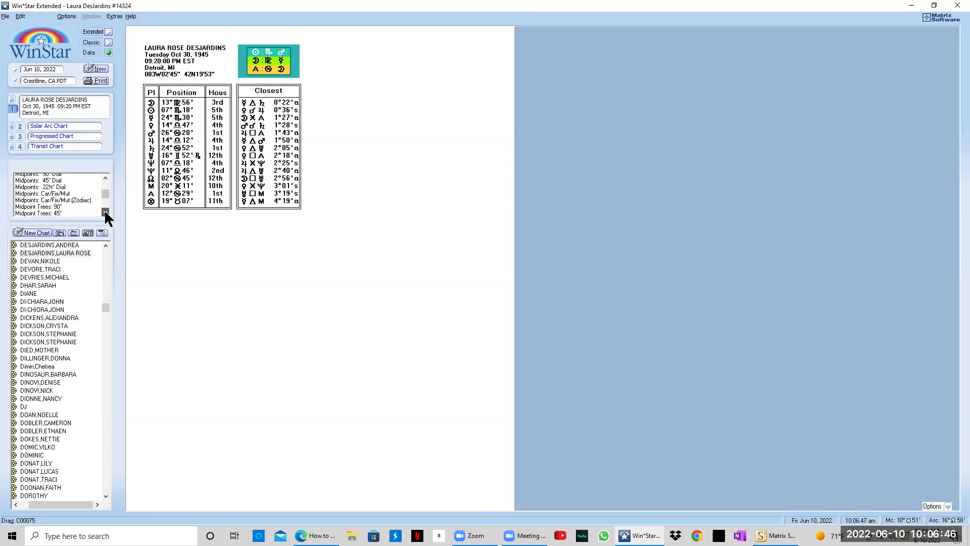
{"action": "left_click", "coordinate": [30, 203]}
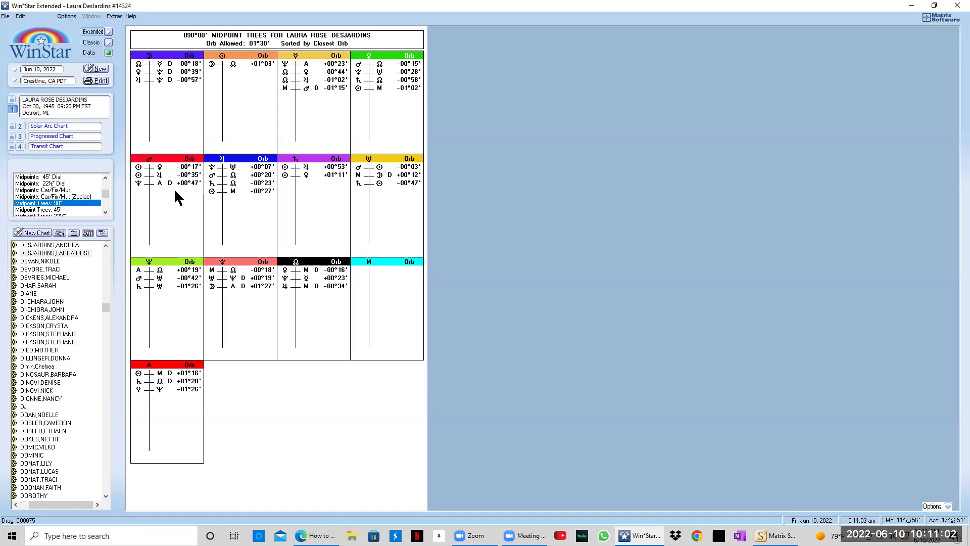
Return from the data reports to the Extended chart view and display the 90° dial.
{"action": "left_click", "coordinate": [114, 16]}
{"action": "left_click", "coordinate": [108, 31]}
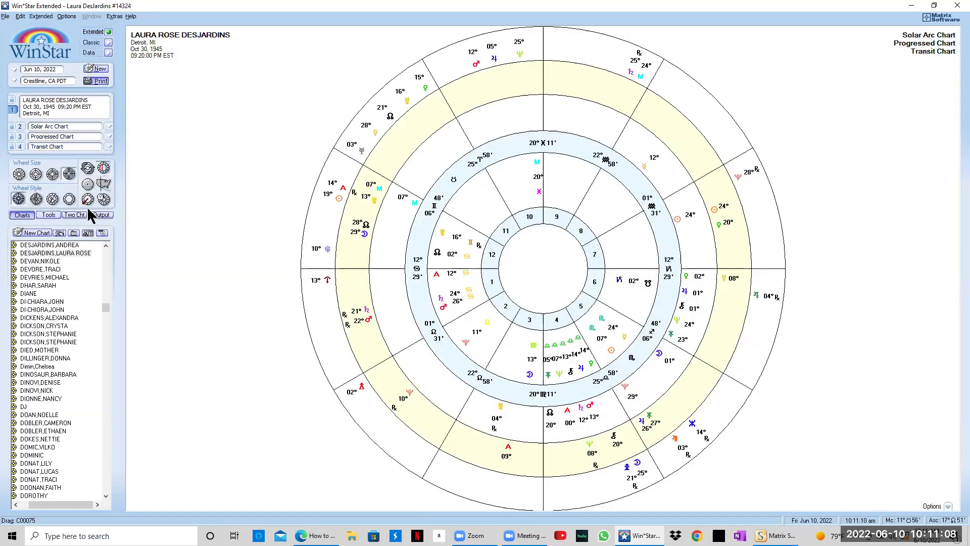
{"action": "left_click", "coordinate": [88, 199]}
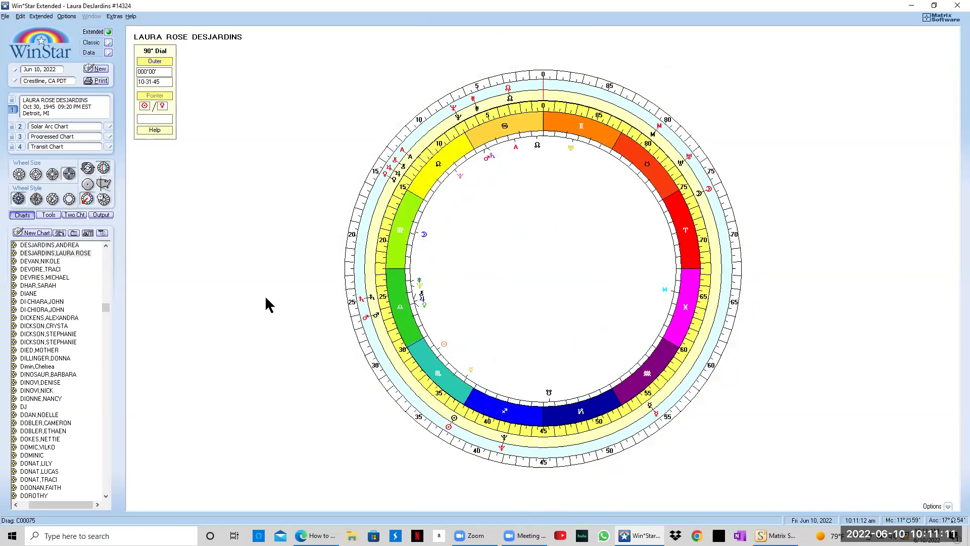
Show the dial's pointer and align it near natal Uranus at about 077°03'.
{"action": "left_click", "coordinate": [158, 96]}
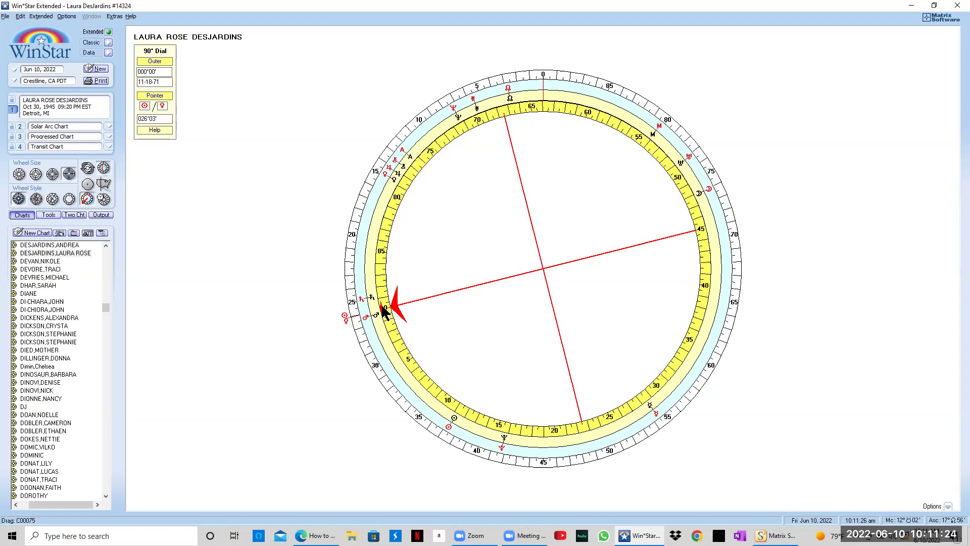
{"action": "left_click_drag", "start_coordinate": [388, 308], "coordinate": [668, 174]}
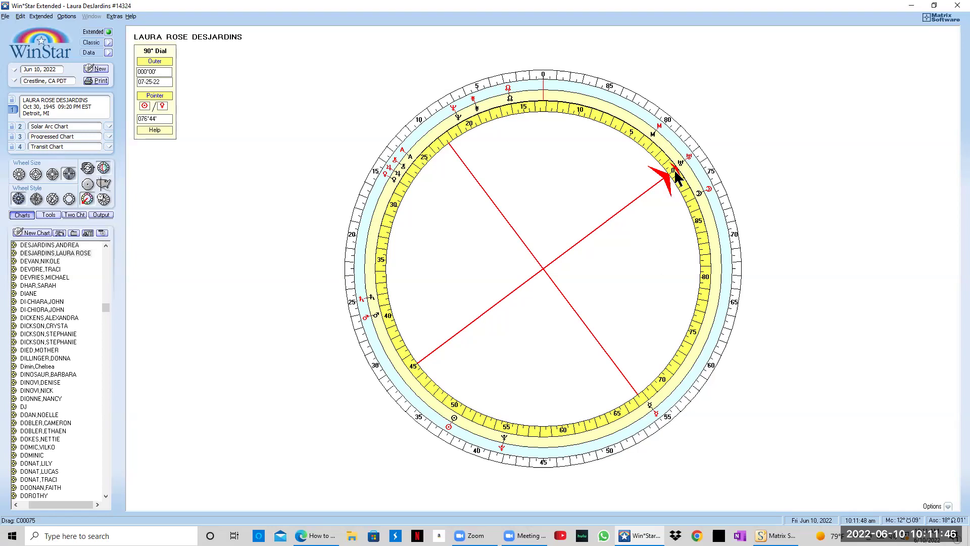
{"action": "left_click_drag", "start_coordinate": [675, 164], "coordinate": [678, 171]}
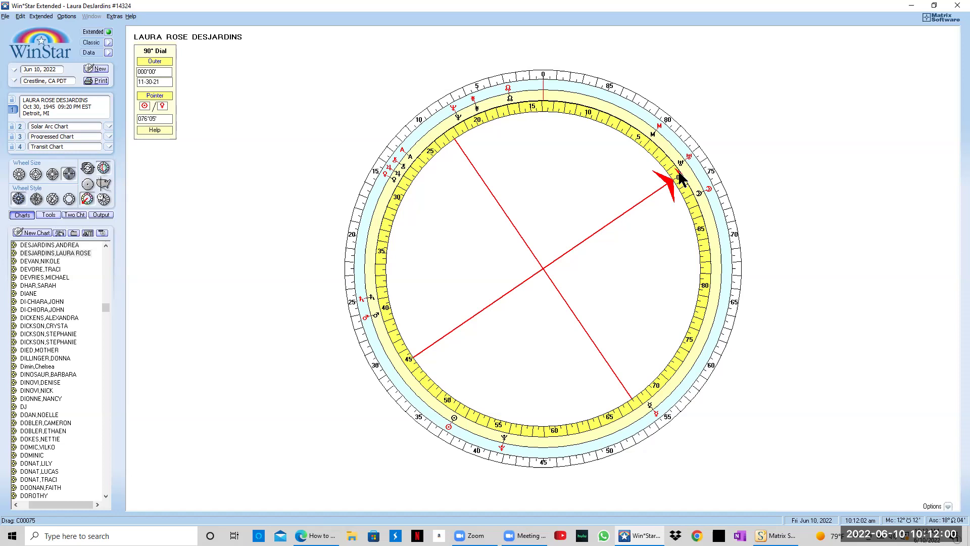
{"action": "left_click_drag", "start_coordinate": [680, 180], "coordinate": [685, 159]}
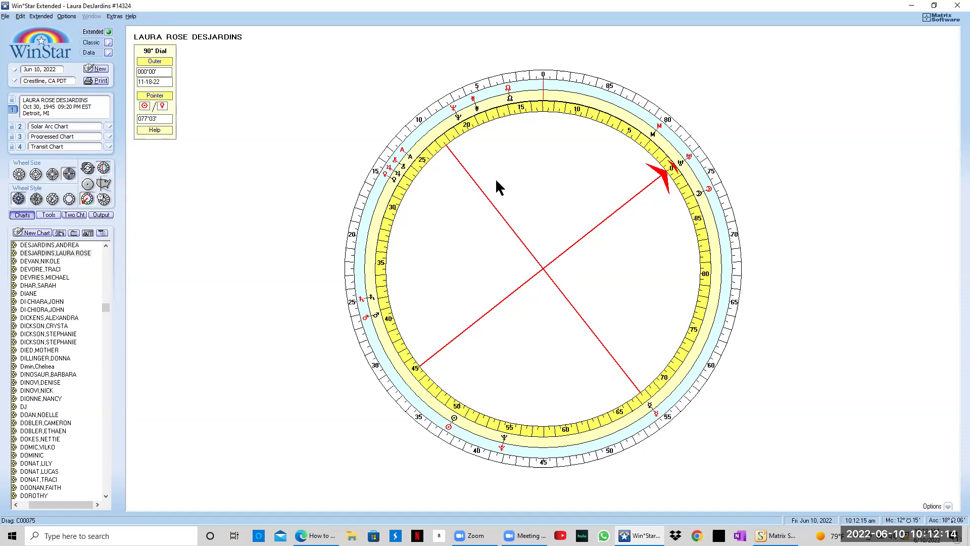
Hide the pointer and rotate the dial's outer ring to 027°00'.
{"action": "left_click", "coordinate": [158, 97]}
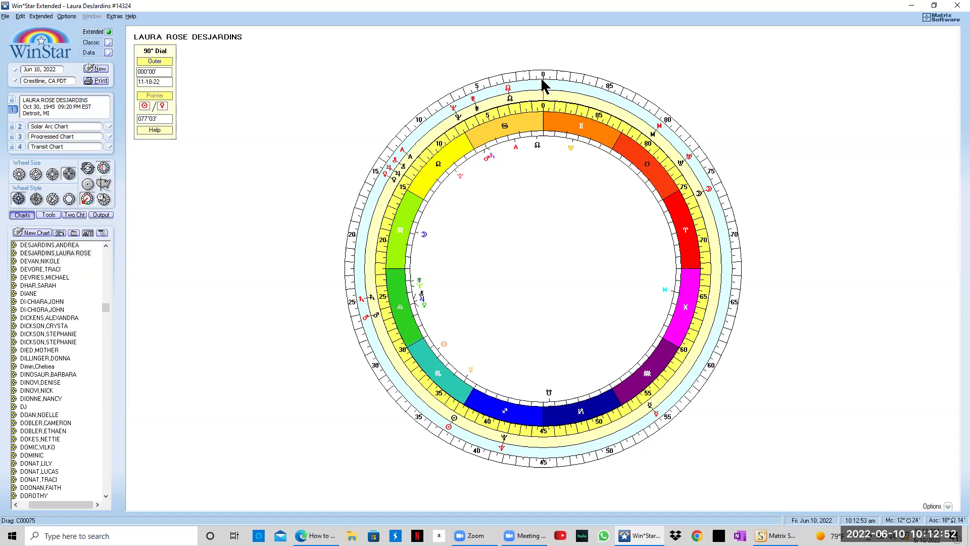
{"action": "left_click_drag", "start_coordinate": [541, 77], "coordinate": [393, 332]}
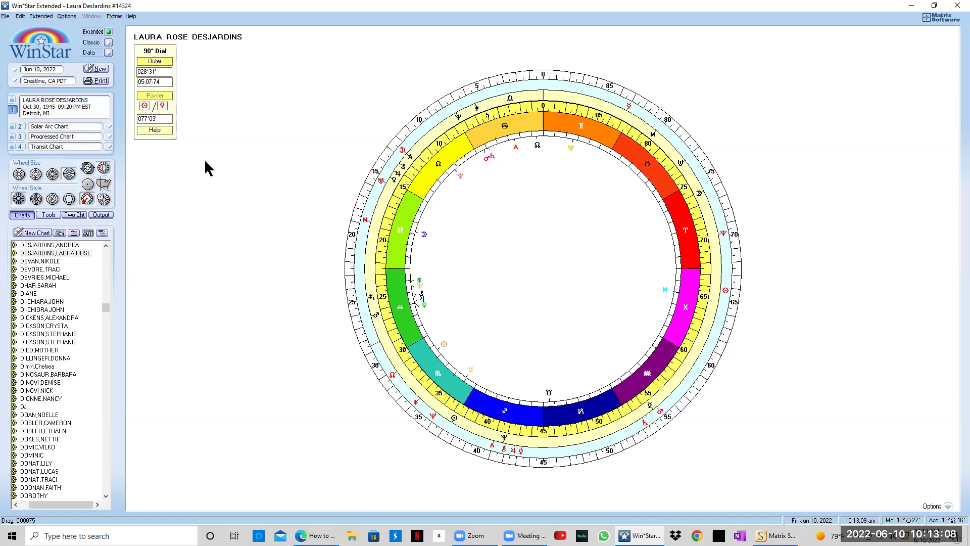
{"action": "left_click", "coordinate": [157, 98]}
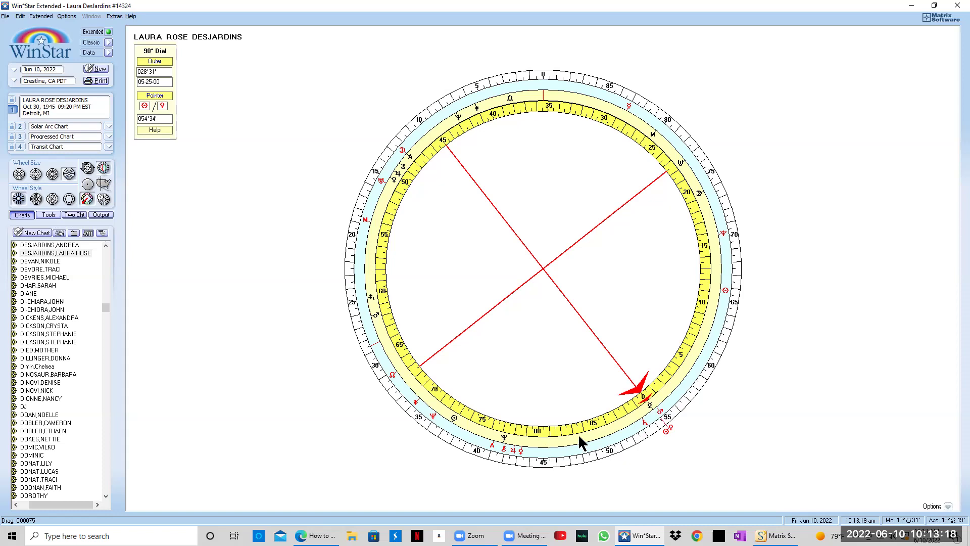
{"action": "left_click", "coordinate": [363, 336]}
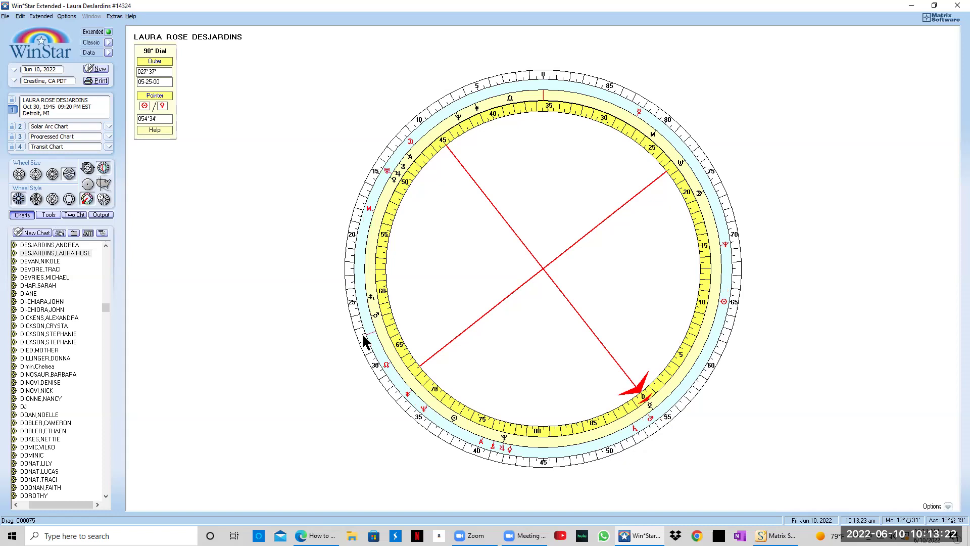
{"action": "left_click", "coordinate": [154, 95]}
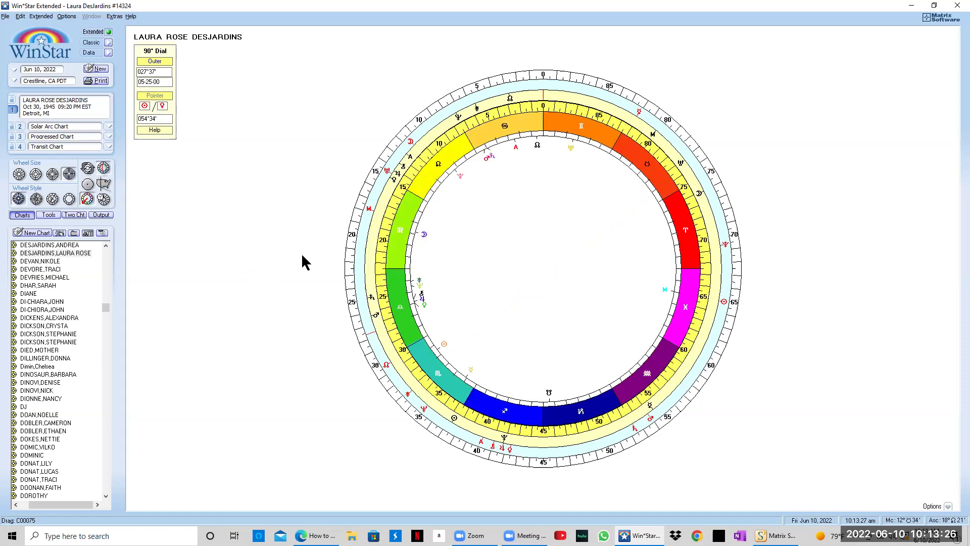
{"action": "left_click", "coordinate": [359, 334]}
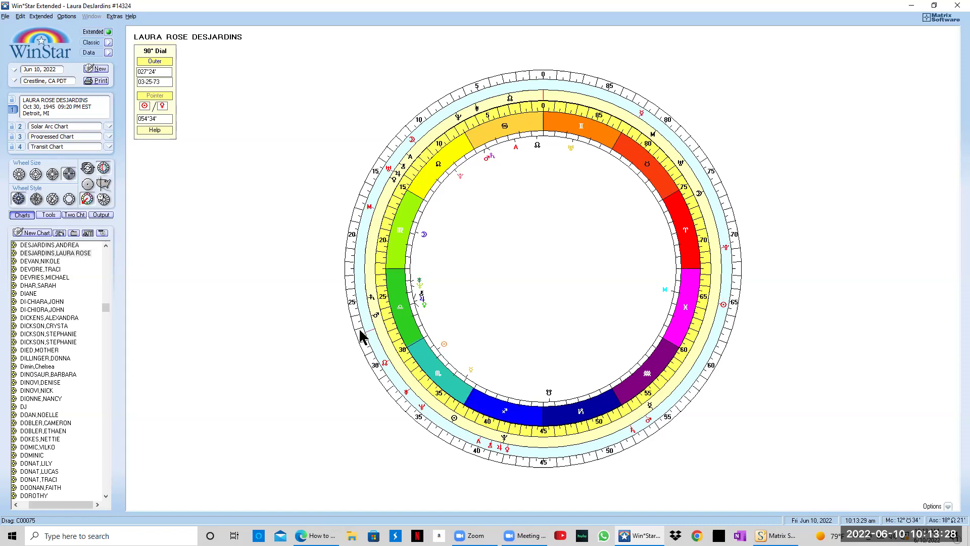
{"action": "left_click", "coordinate": [360, 331]}
{"action": "left_click", "coordinate": [358, 327]}
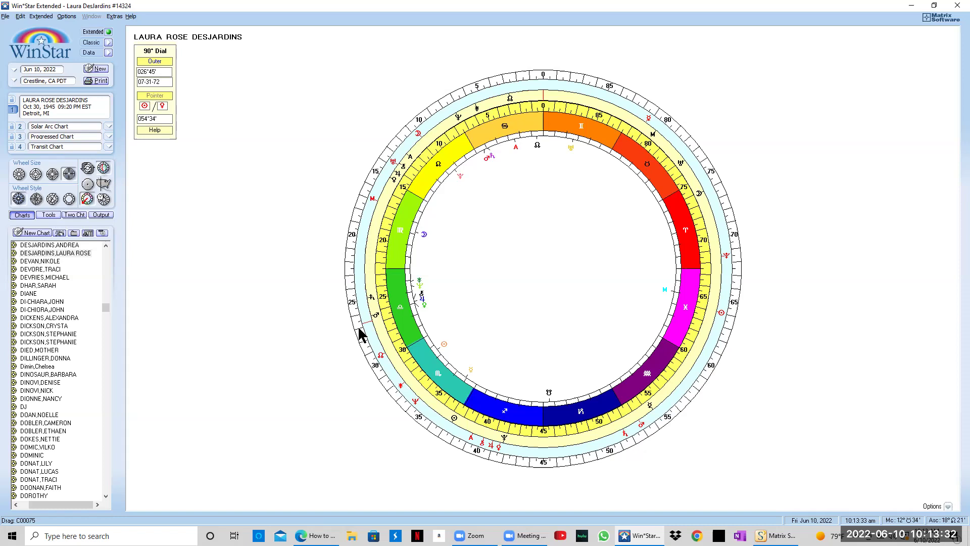
{"action": "left_click", "coordinate": [359, 335]}
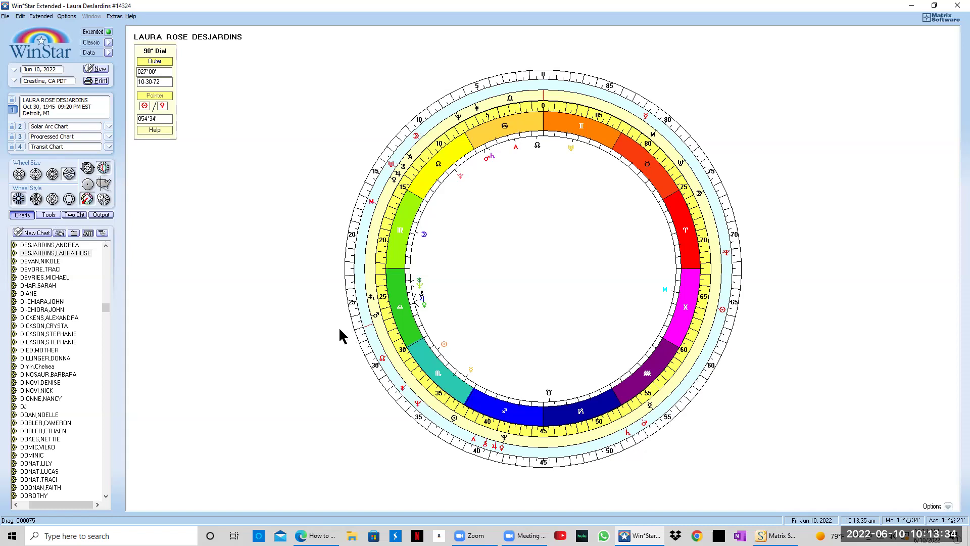
Show the pointer again and swing it past natal Mars to about 031°57'.
{"action": "left_click", "coordinate": [160, 96]}
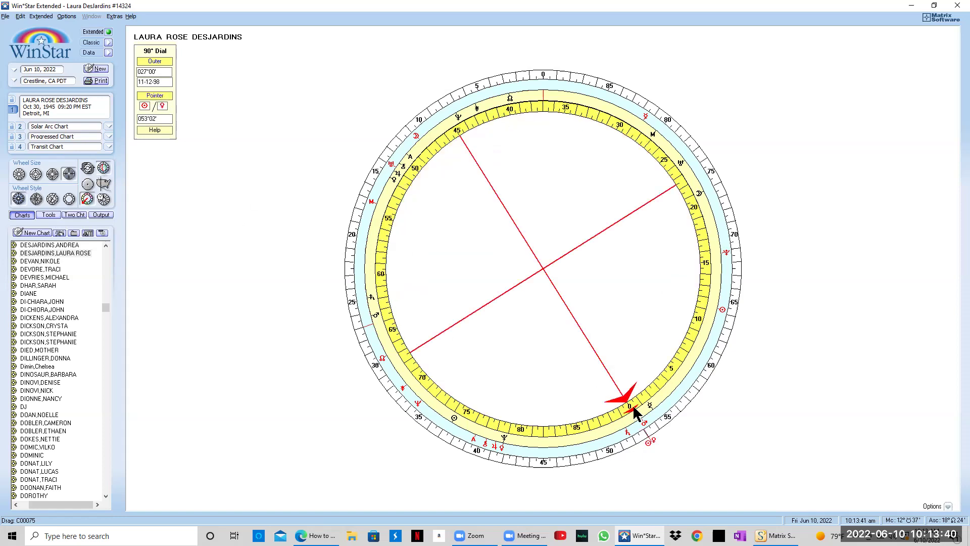
{"action": "mouse_move", "coordinate": [633, 404]}
{"action": "left_click_drag", "start_coordinate": [630, 406], "coordinate": [393, 321]}
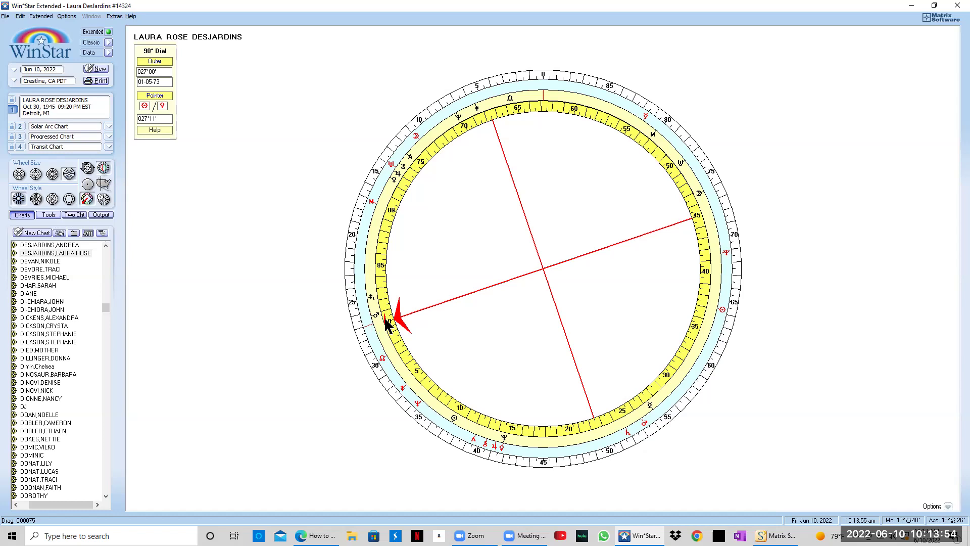
{"action": "left_click_drag", "start_coordinate": [388, 325], "coordinate": [397, 339]}
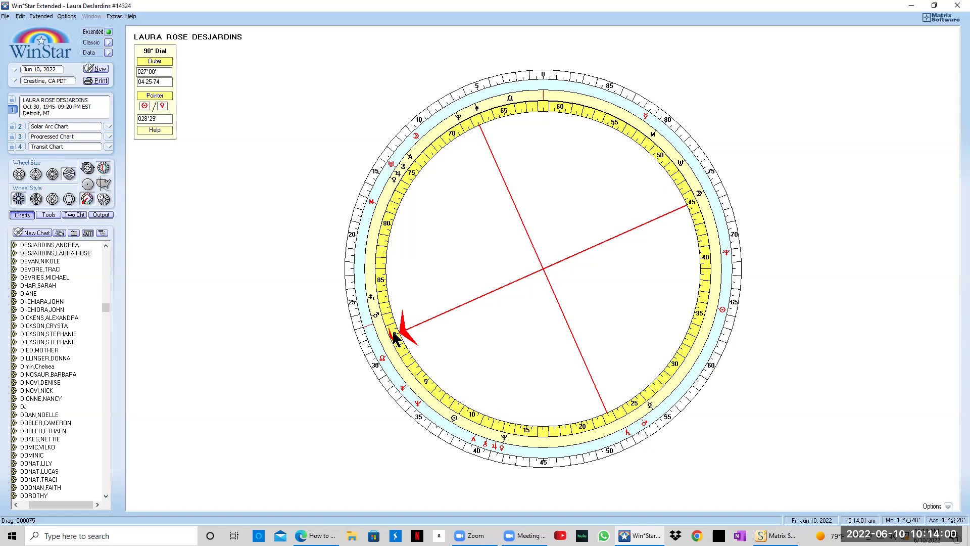
{"action": "left_click_drag", "start_coordinate": [397, 339], "coordinate": [426, 362]}
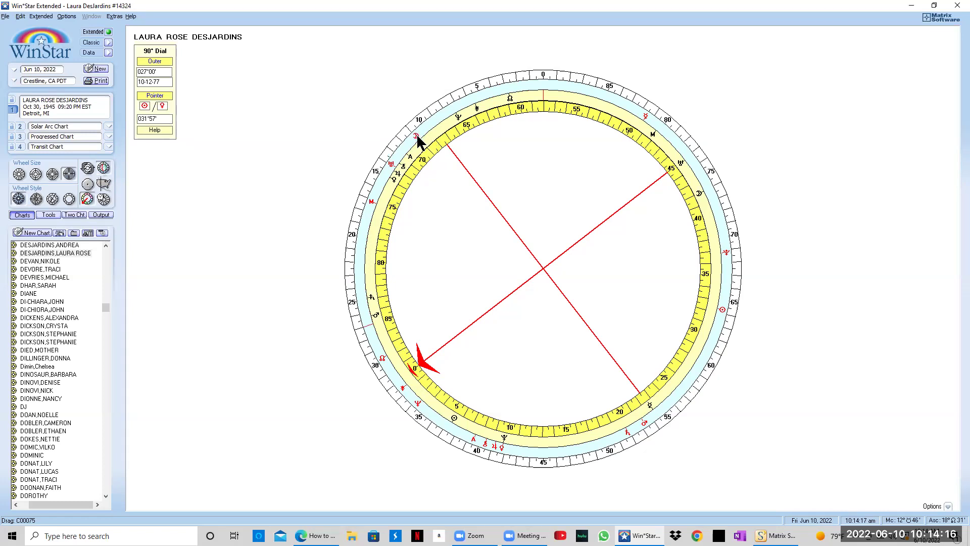
Readjust the outer ring to about 027°28' and hide the pointer.
{"action": "left_click_drag", "start_coordinate": [417, 134], "coordinate": [430, 124]}
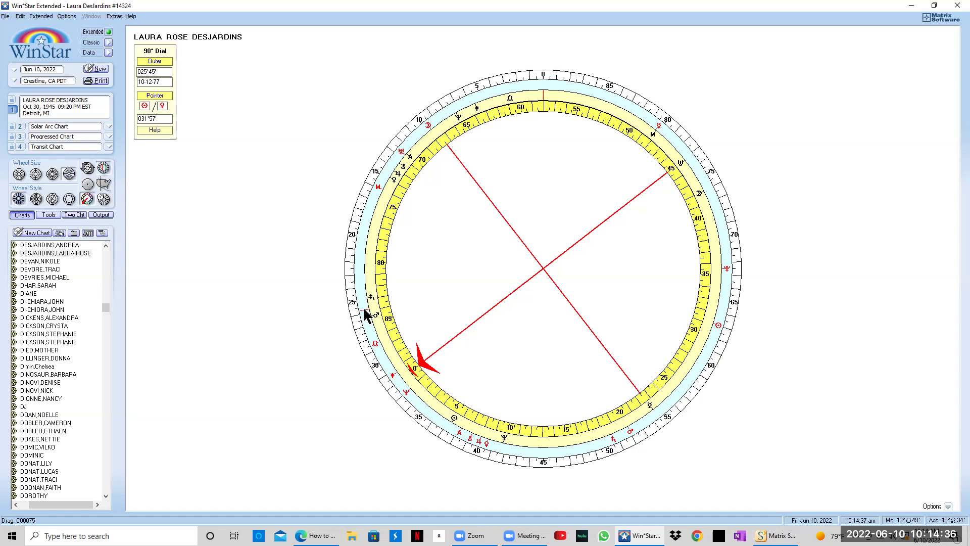
{"action": "left_click_drag", "start_coordinate": [364, 311], "coordinate": [364, 329]}
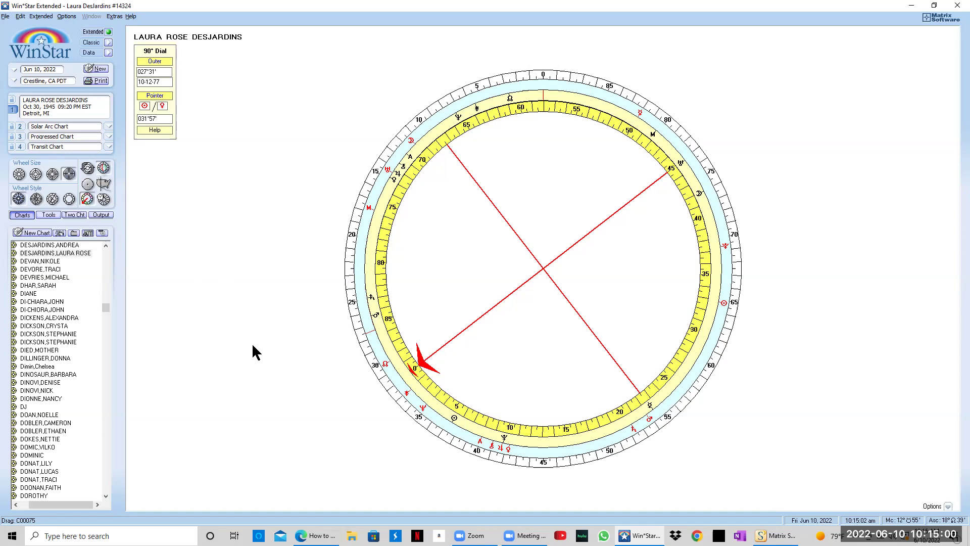
{"action": "left_click", "coordinate": [159, 97]}
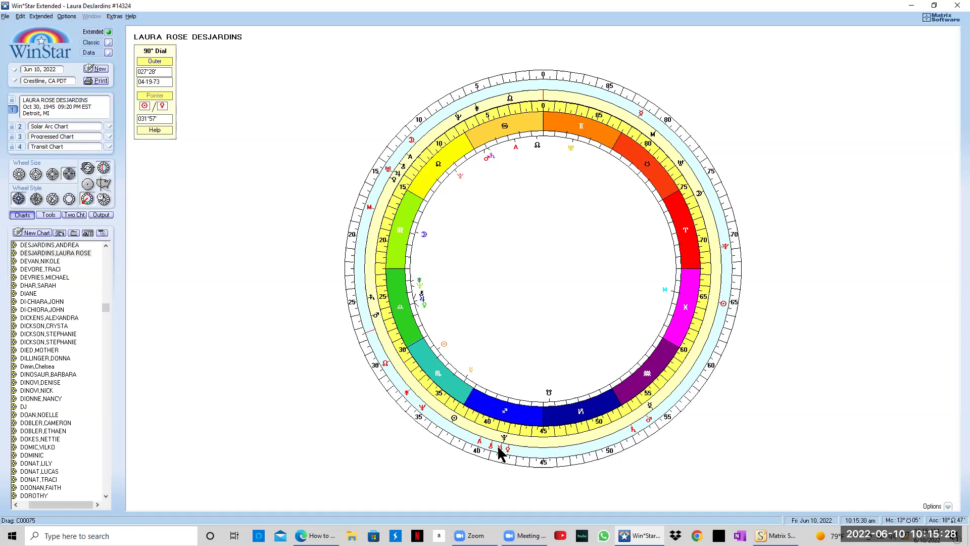
Nudge the dial's outer ring to about 027°37' and show the Sun/Venus midpoint pointer.
{"action": "left_click_drag", "start_coordinate": [500, 453], "coordinate": [509, 439]}
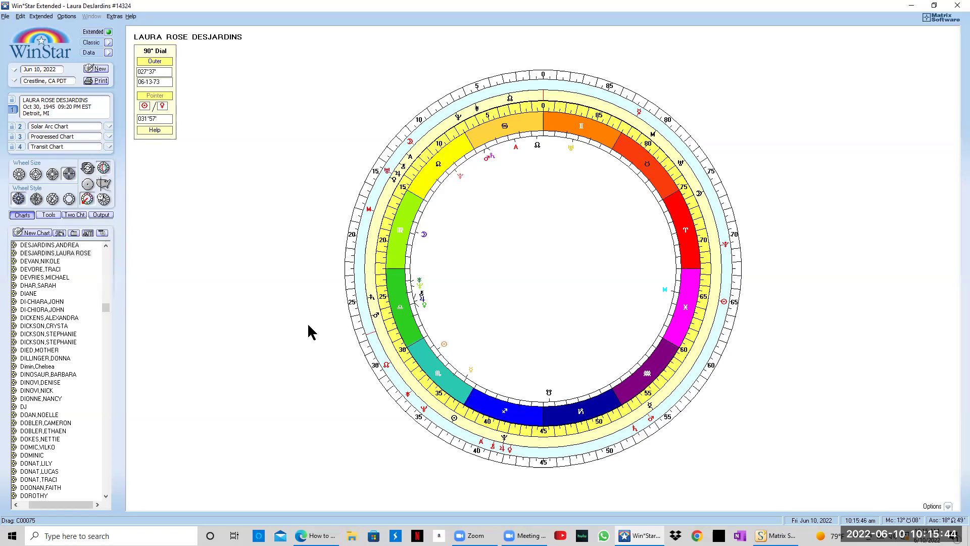
{"action": "left_click", "coordinate": [155, 96]}
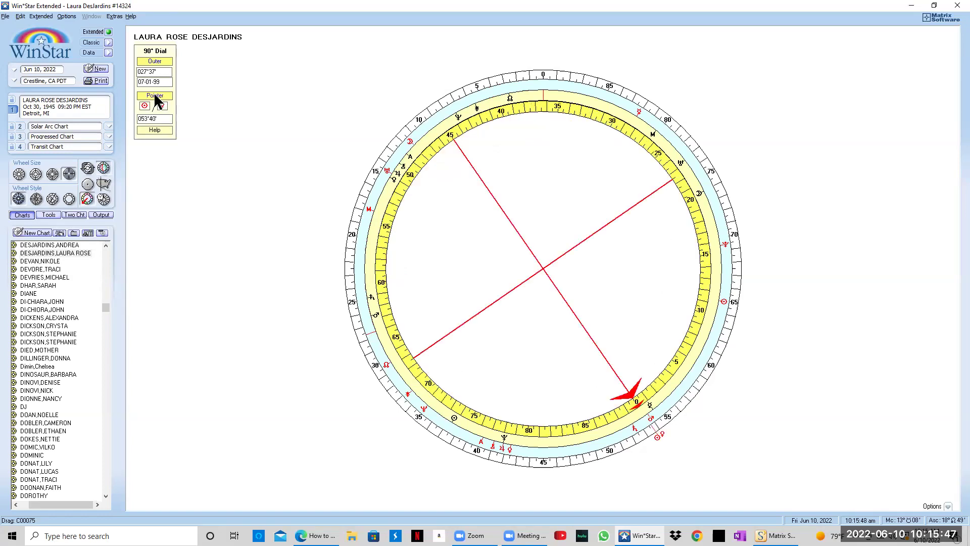
Reset the outer ring to 000°00' and set the pointer's midpoint pair to Moon/Pluto.
{"action": "left_click", "coordinate": [543, 76]}
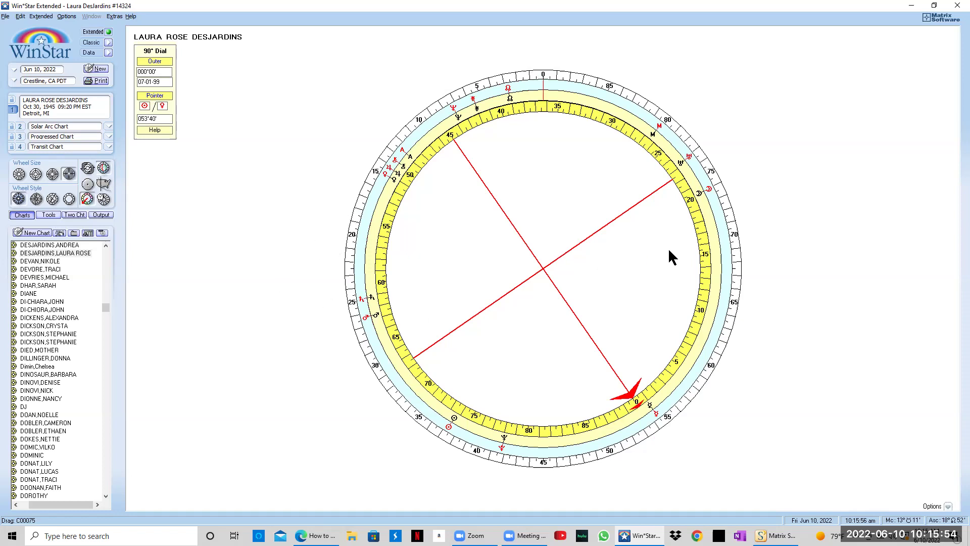
{"action": "key", "text": "ctrl"}
{"action": "left_click", "coordinate": [710, 188]}
{"action": "left_click_drag", "start_coordinate": [709, 188], "coordinate": [145, 106]}
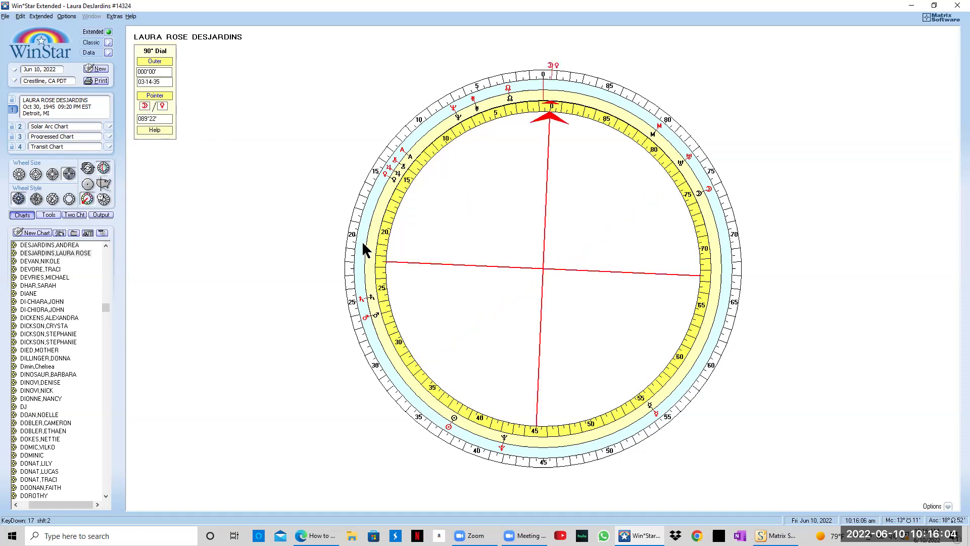
{"action": "left_click", "coordinate": [503, 449]}
{"action": "left_click_drag", "start_coordinate": [504, 449], "coordinate": [164, 110]}
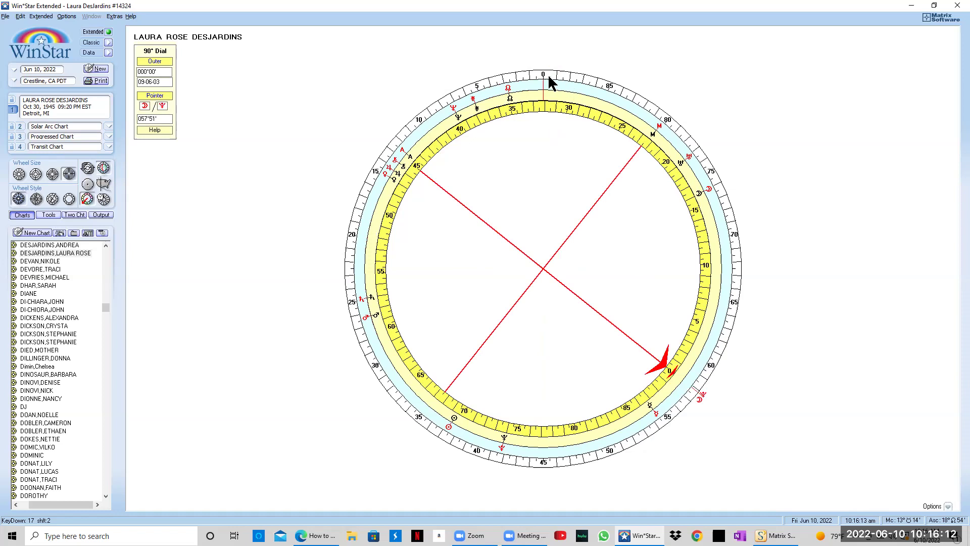
Rotate the outer ring to about 032°30' and replace the midpoint's first planet with Saturn.
{"action": "left_click_drag", "start_coordinate": [544, 82], "coordinate": [397, 378]}
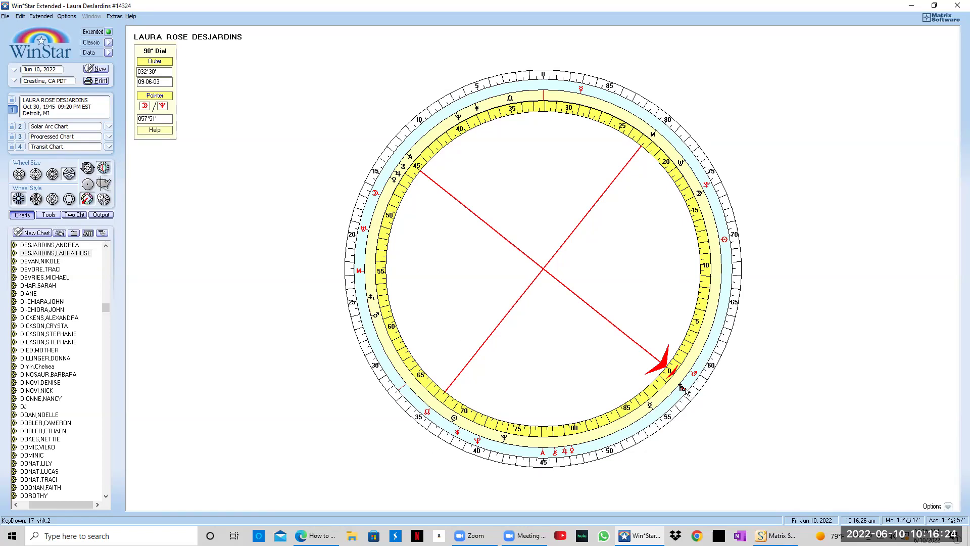
{"action": "left_click", "coordinate": [145, 107]}
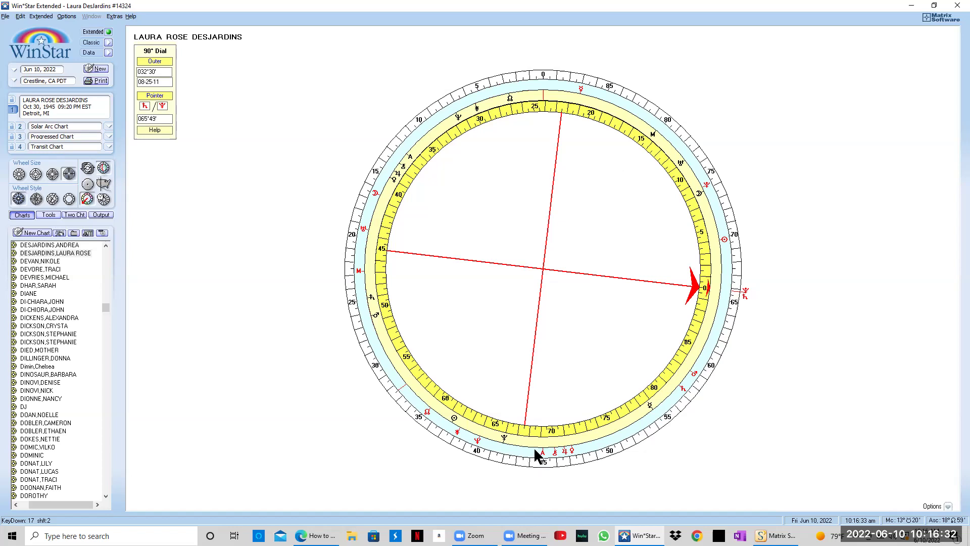
Rotate the outer ring to about 046°53' and redisplay the pointer for the directed Saturn/Pluto midpoint.
{"action": "left_click", "coordinate": [568, 457]}
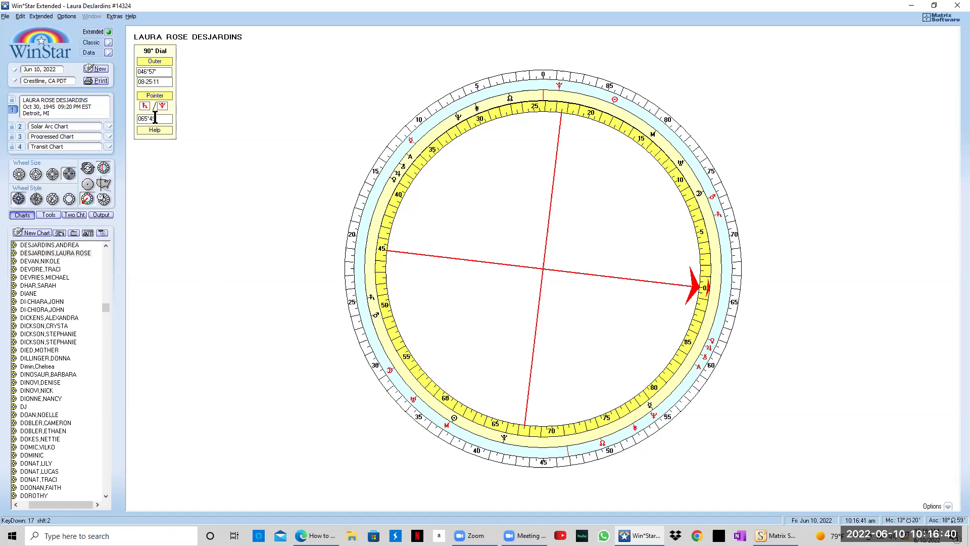
{"action": "left_click", "coordinate": [150, 95]}
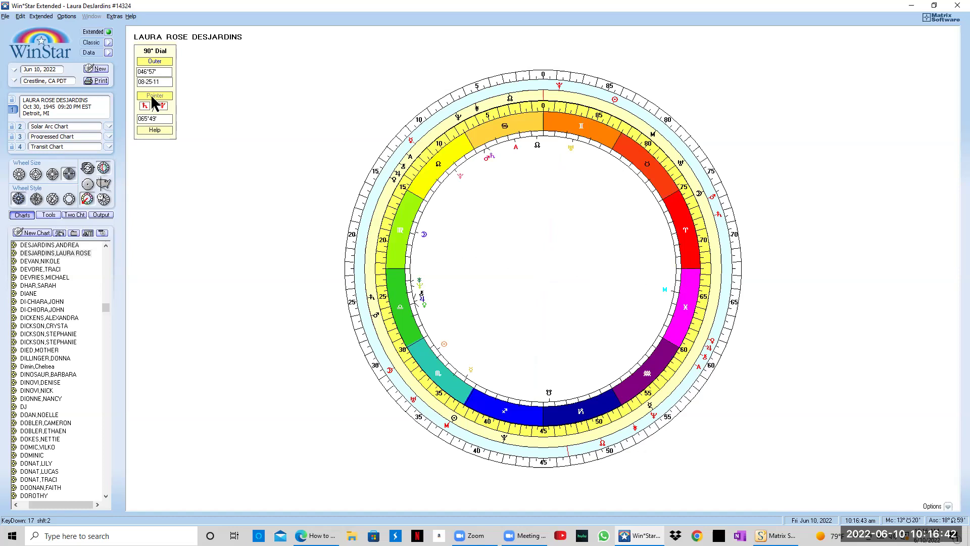
{"action": "left_click", "coordinate": [158, 105]}
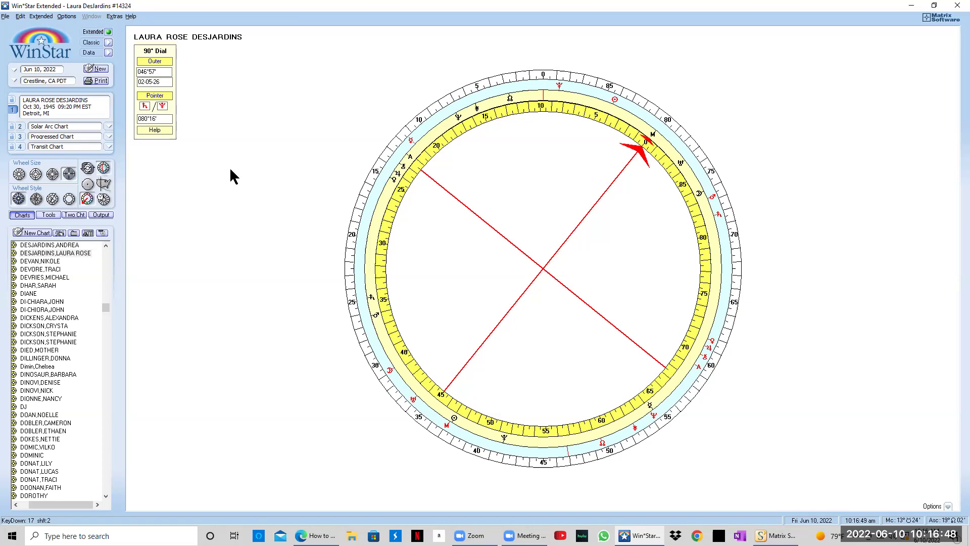
{"action": "left_click", "coordinate": [150, 94]}
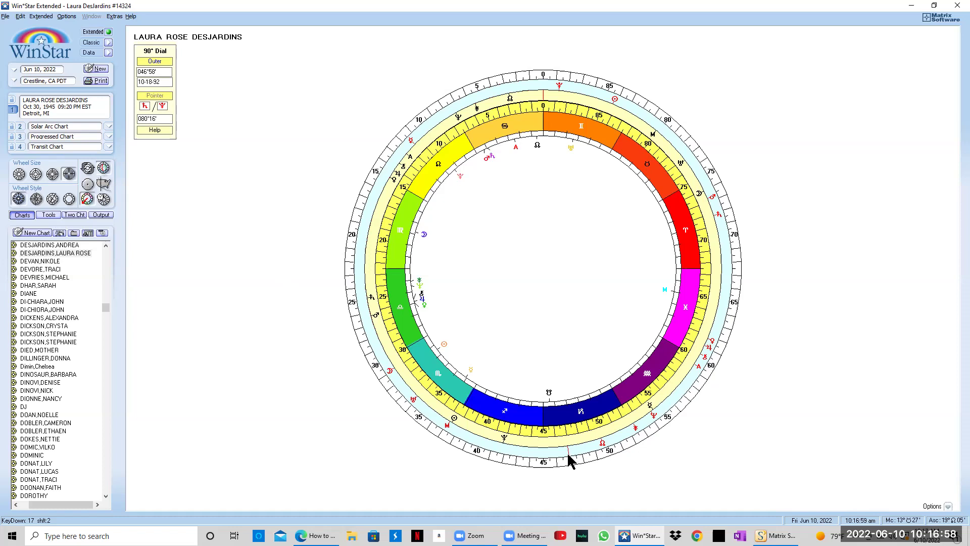
{"action": "left_click_drag", "start_coordinate": [569, 460], "coordinate": [568, 460]}
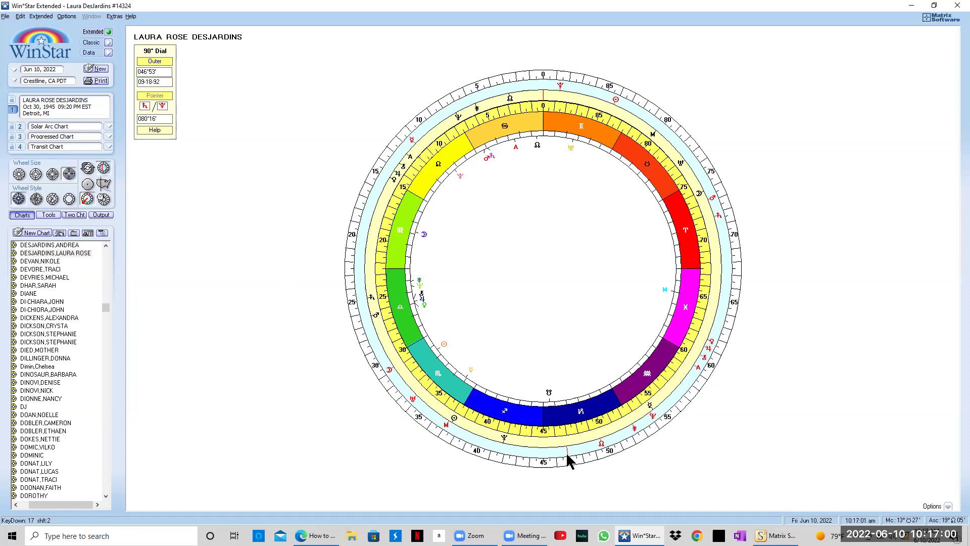
{"action": "left_click", "coordinate": [152, 95]}
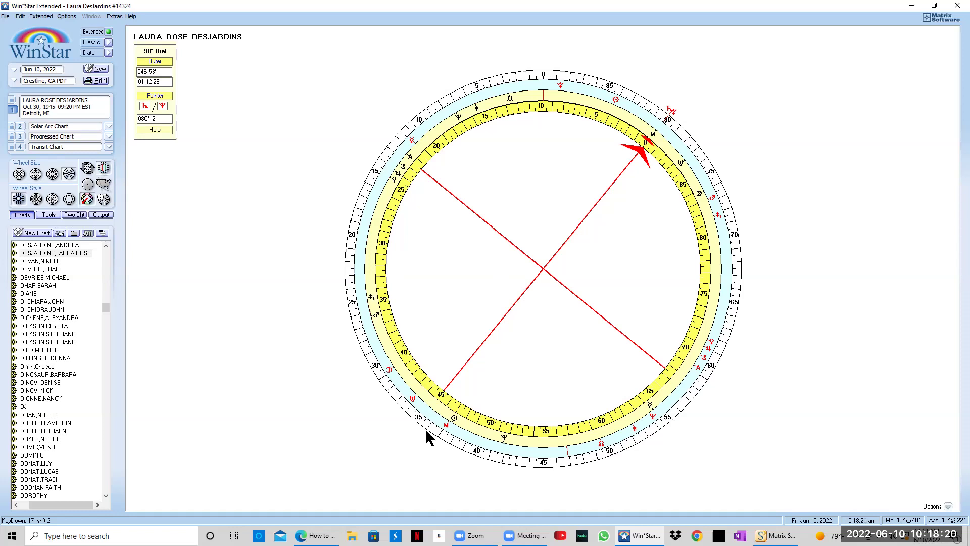
Change the midpoint pair to Moon/Pluto, reset the outer ring to 000°00' and refresh the pointer.
{"action": "left_click_drag", "start_coordinate": [390, 373], "coordinate": [144, 111]}
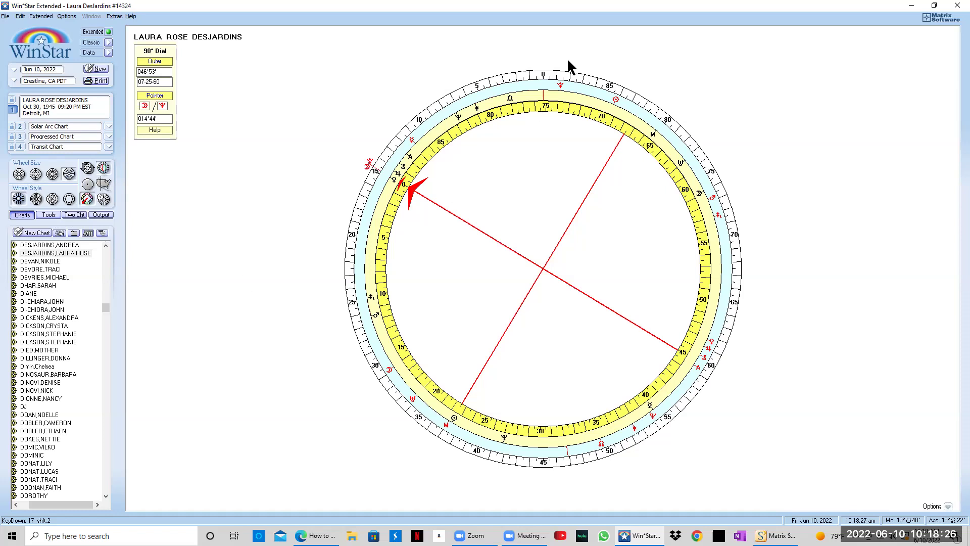
{"action": "left_click", "coordinate": [543, 76]}
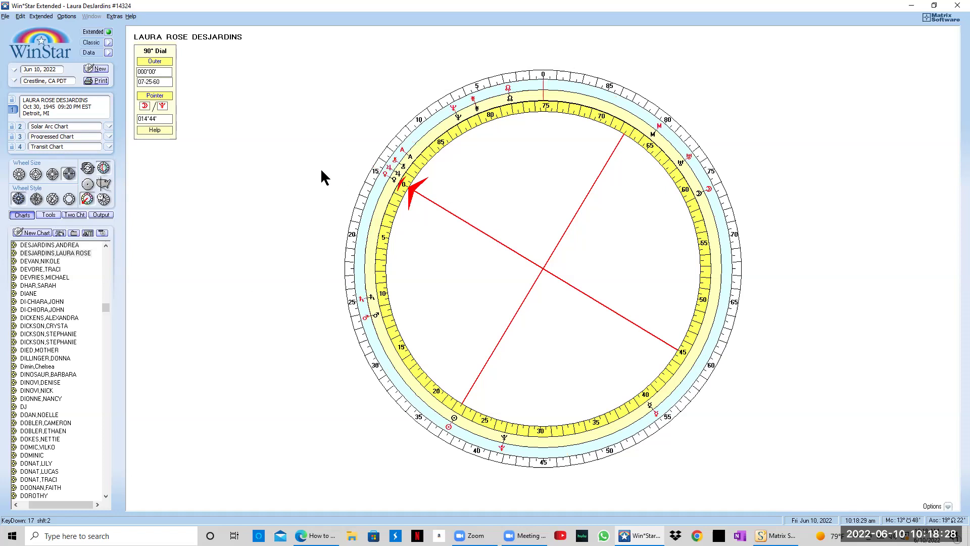
{"action": "left_click", "coordinate": [151, 95]}
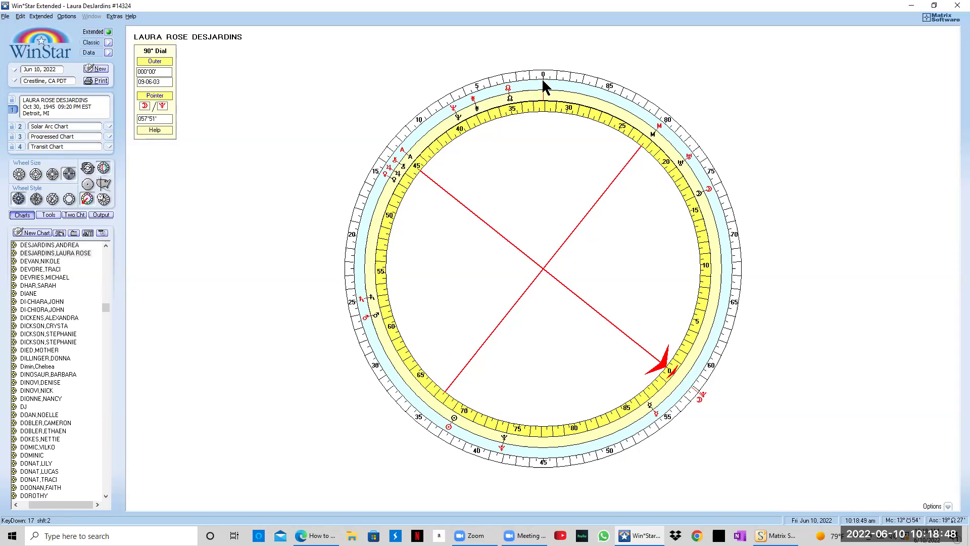
Rotate the outer ring to about 067°19' and redisplay the pointer for the directed Moon/Pluto midpoint.
{"action": "left_click_drag", "start_coordinate": [535, 82], "coordinate": [789, 273]}
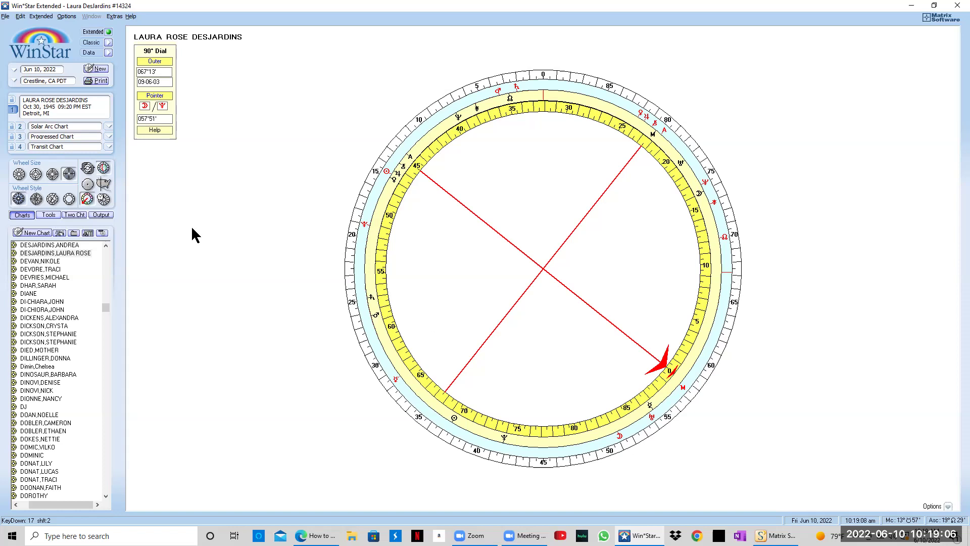
{"action": "left_click", "coordinate": [151, 95]}
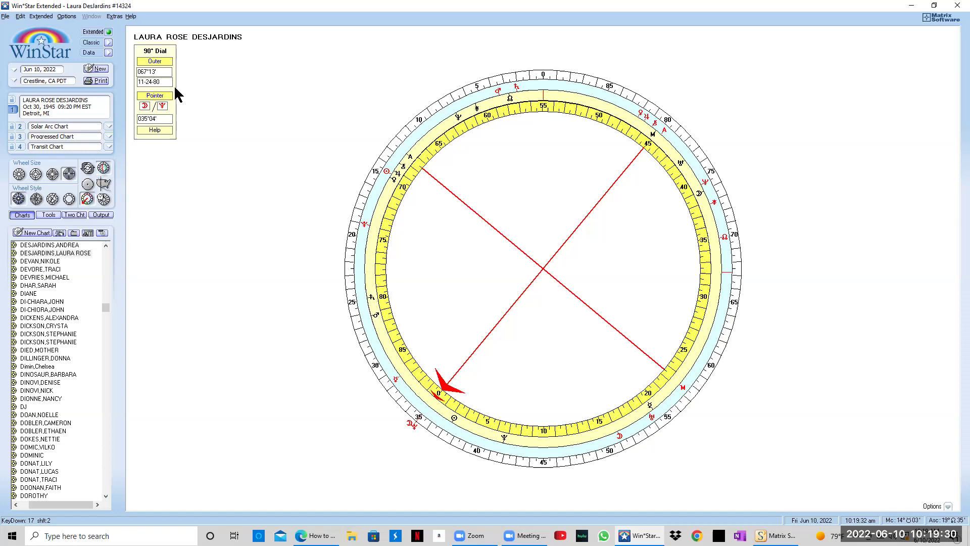
{"action": "left_click", "coordinate": [154, 97]}
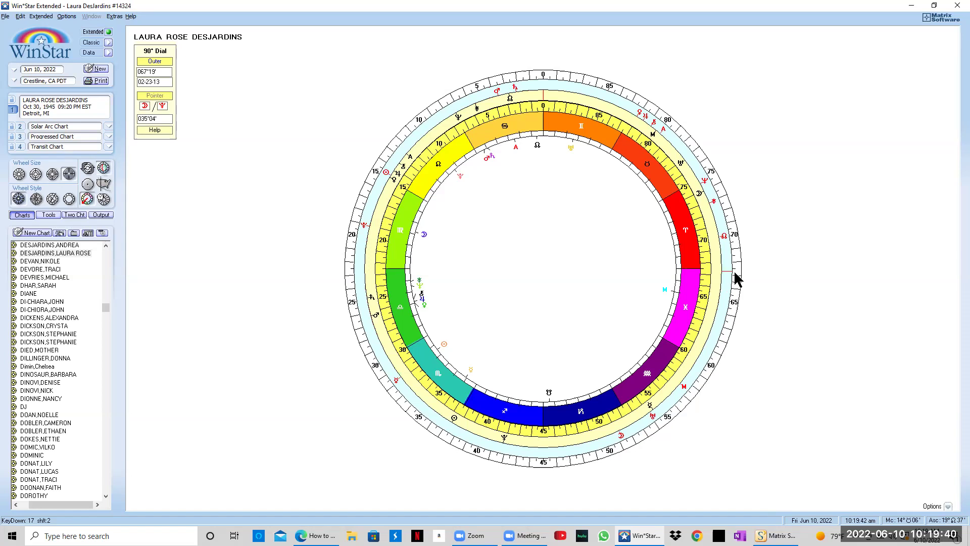
{"action": "left_click", "coordinate": [156, 97]}
{"action": "left_click", "coordinate": [156, 98]}
{"action": "left_click", "coordinate": [157, 97]}
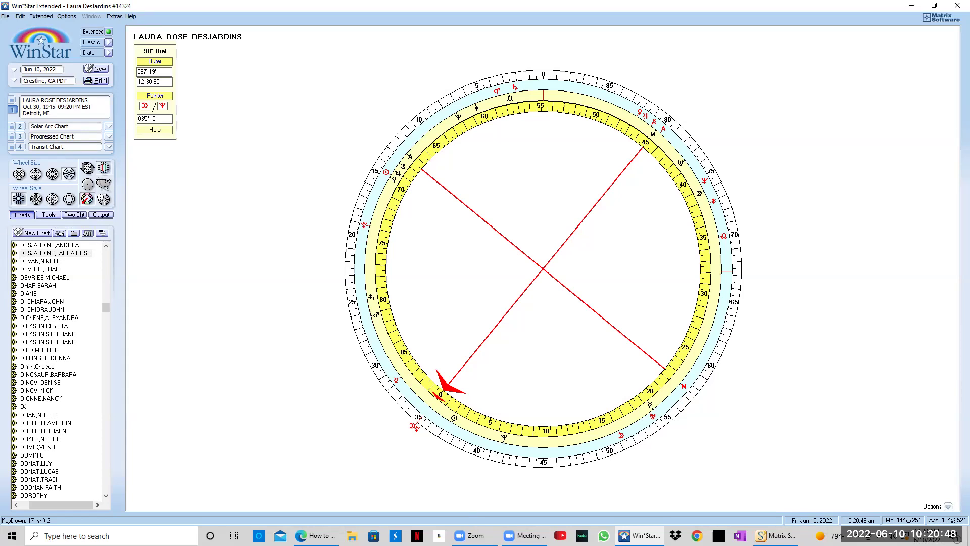
Switch to the Zoom meeting window.
{"action": "left_click", "coordinate": [524, 536]}
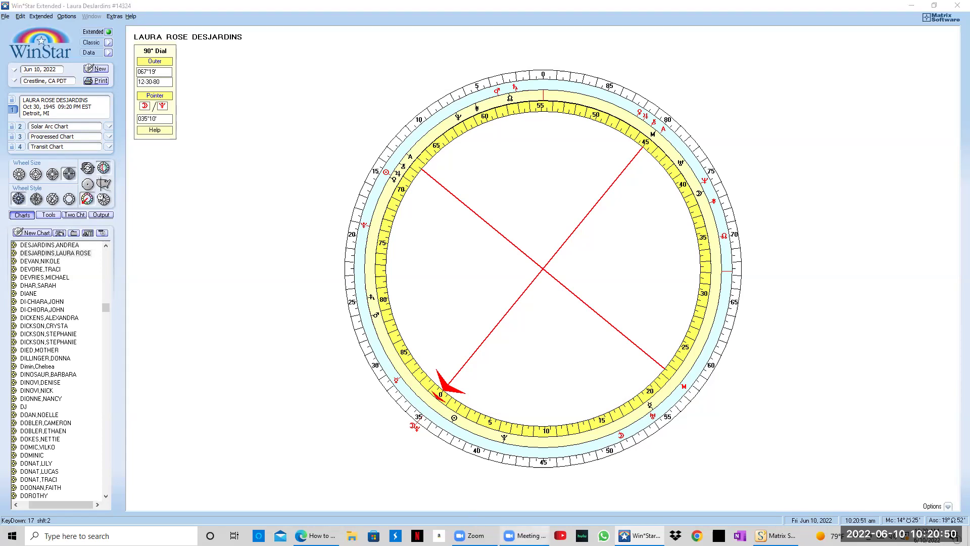